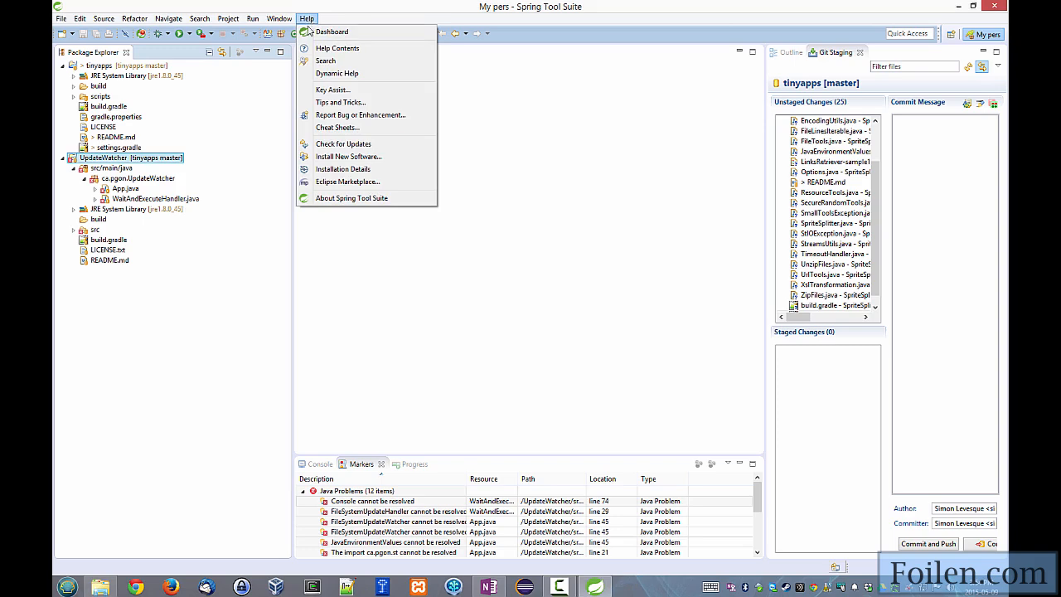
- Load the Luna release site in the new software installer and check the list of already installed software
click(387, 160)
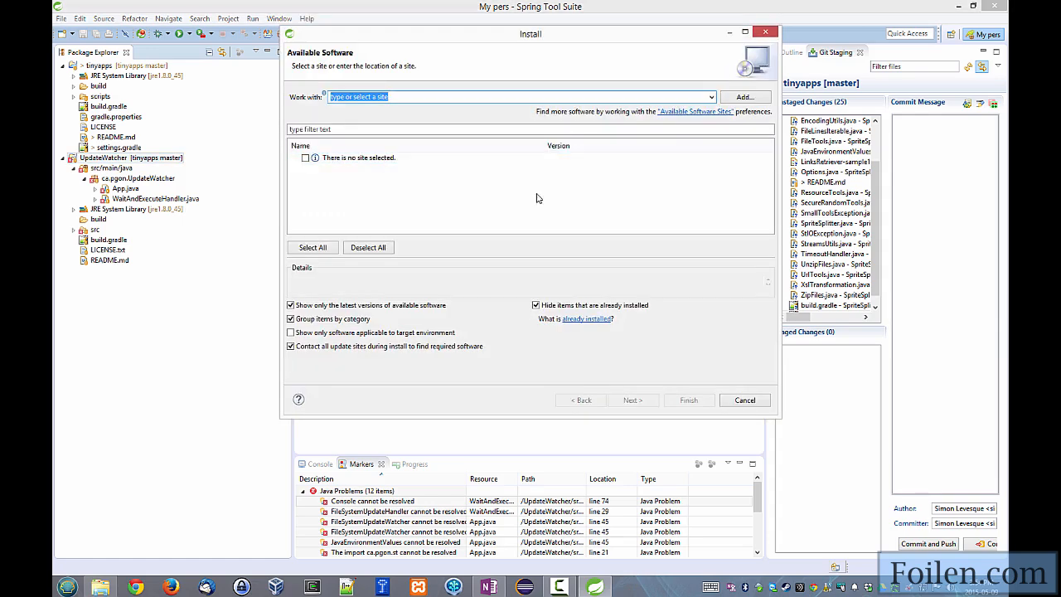
click(712, 98)
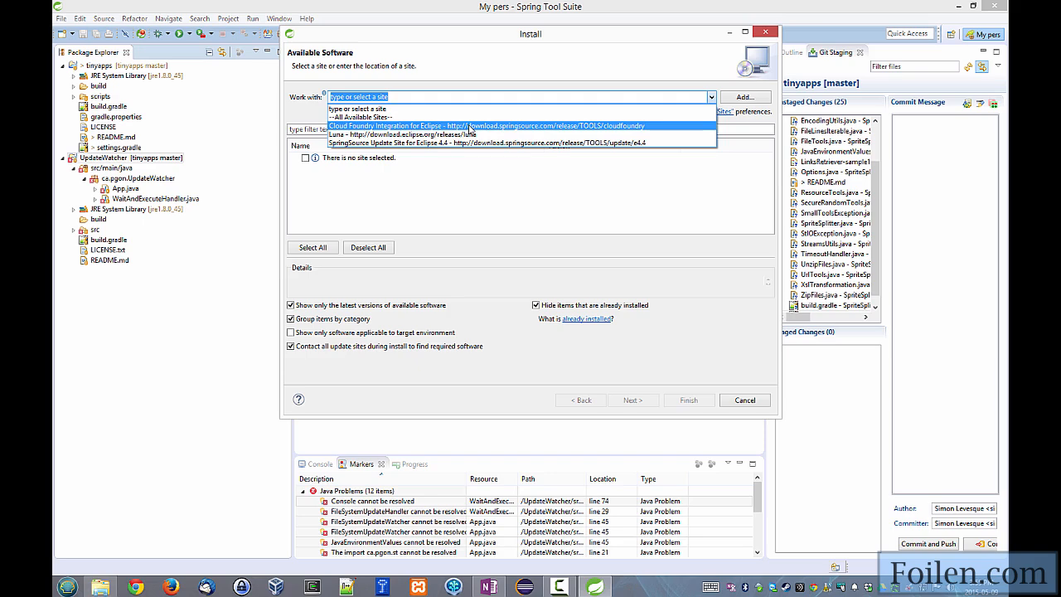
click(415, 135)
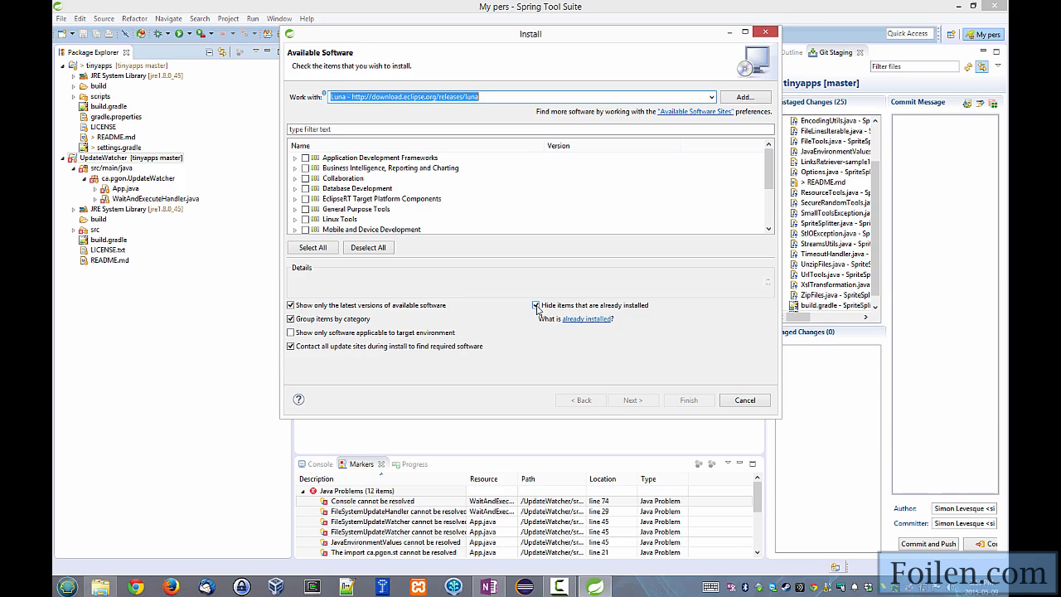
click(585, 321)
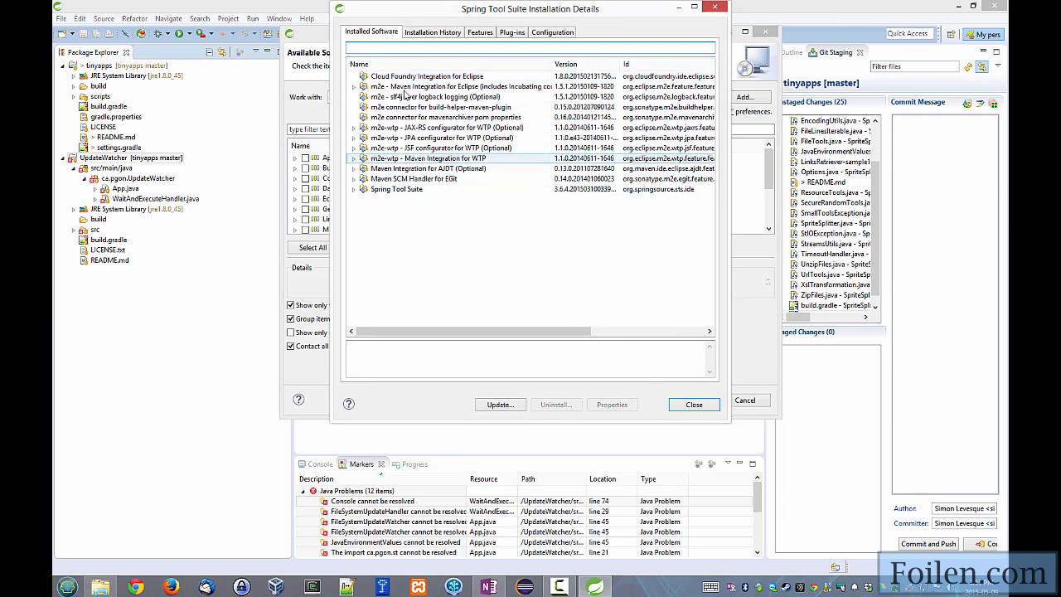
click(695, 405)
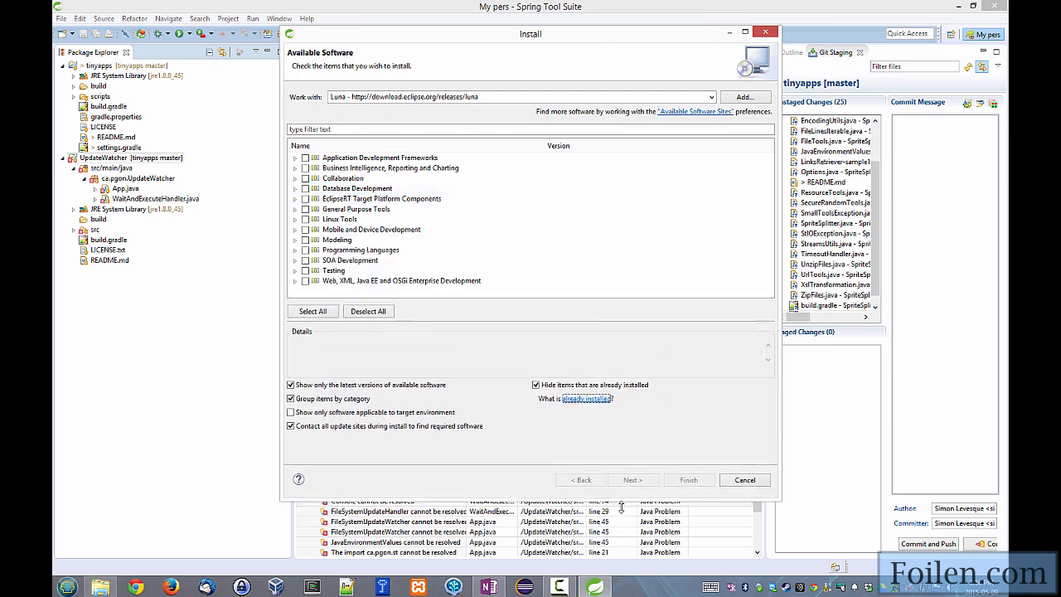
- Browse the Programming Languages and Web, XML, Java EE categories, inspecting the Ruby and PHP development tools, and close the installer without installing
click(295, 252)
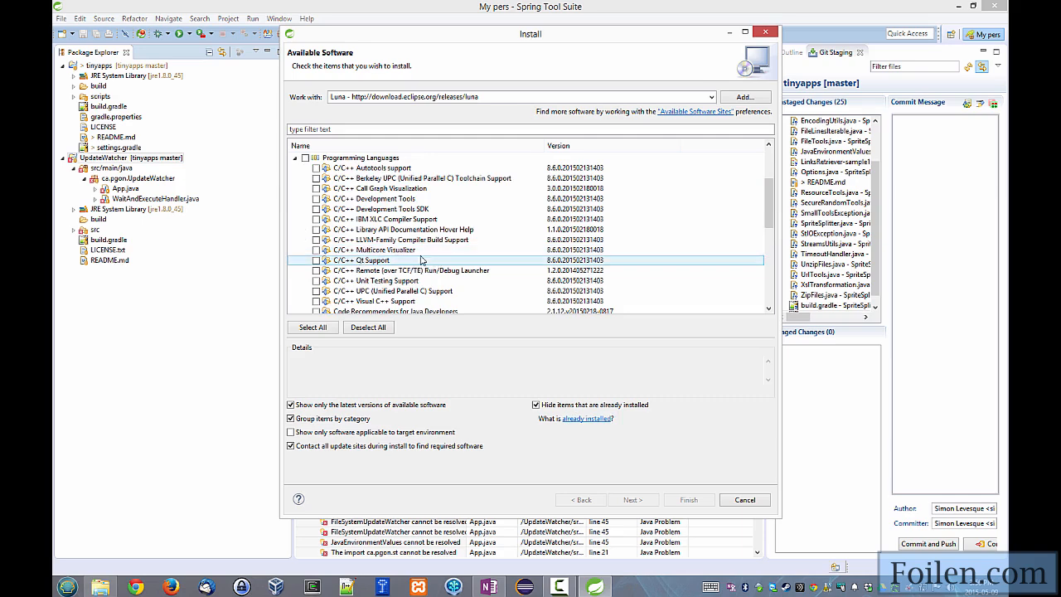
scroll(431, 262, down, 3)
scroll(431, 262, down, 1)
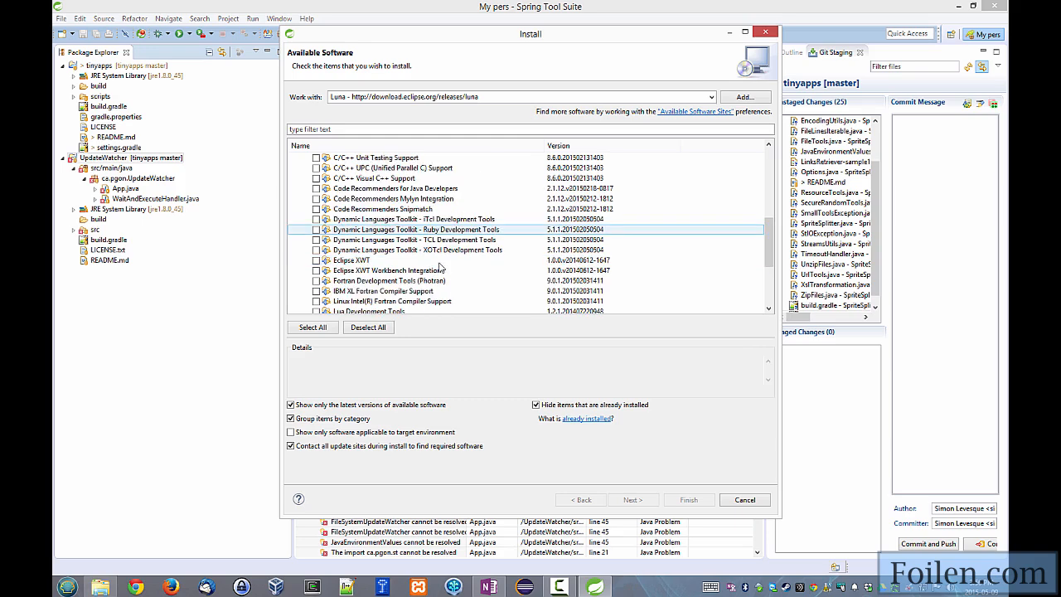
click(443, 233)
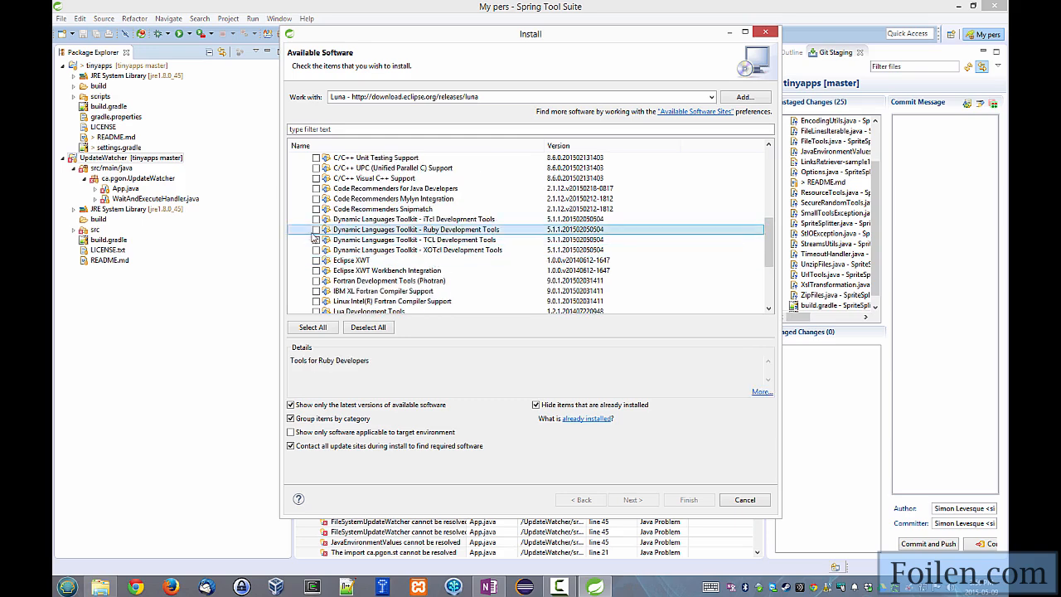
scroll(476, 241, down, 3)
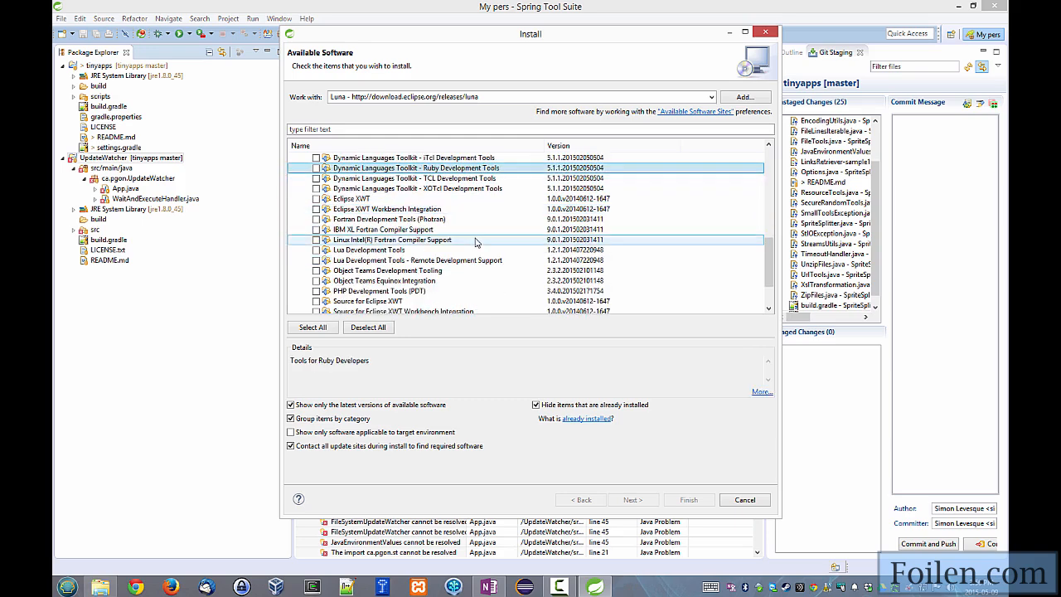
click(390, 262)
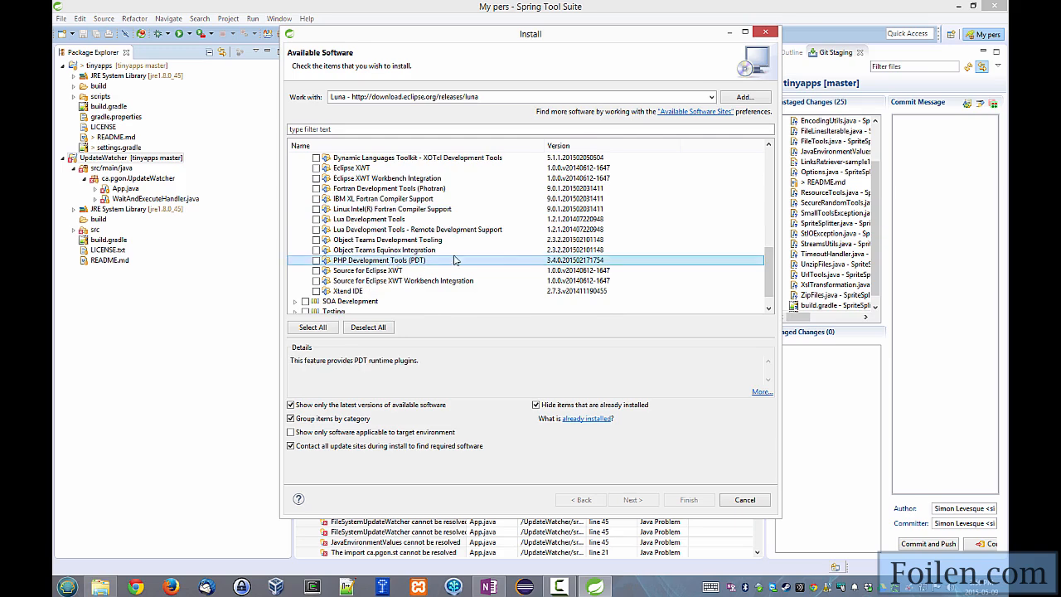
scroll(512, 263, down, 1)
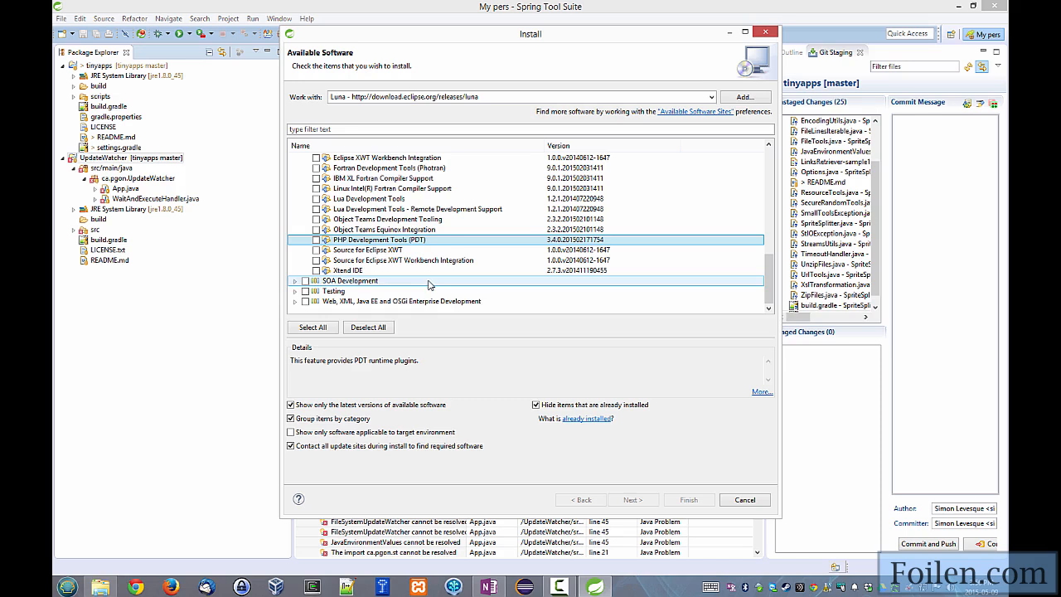
click(294, 301)
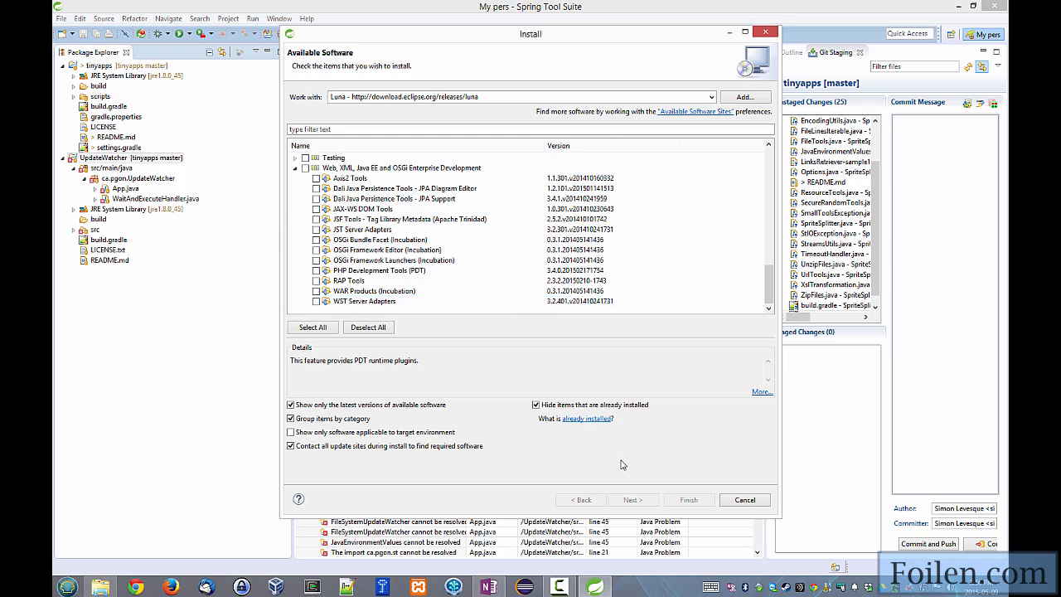
click(744, 500)
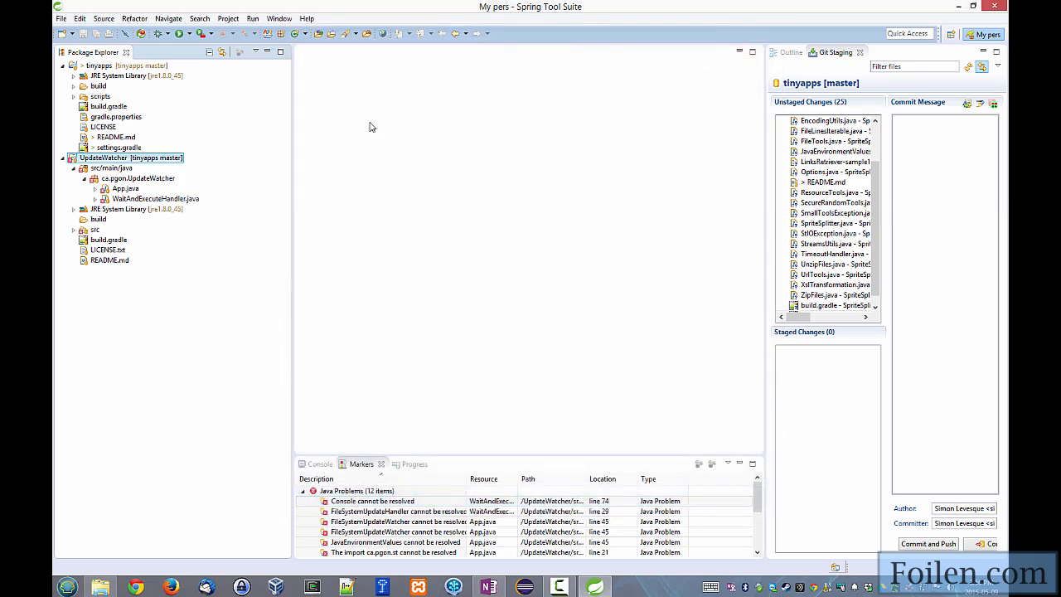
- Open the new software installer and search all available sites for gradle
click(307, 18)
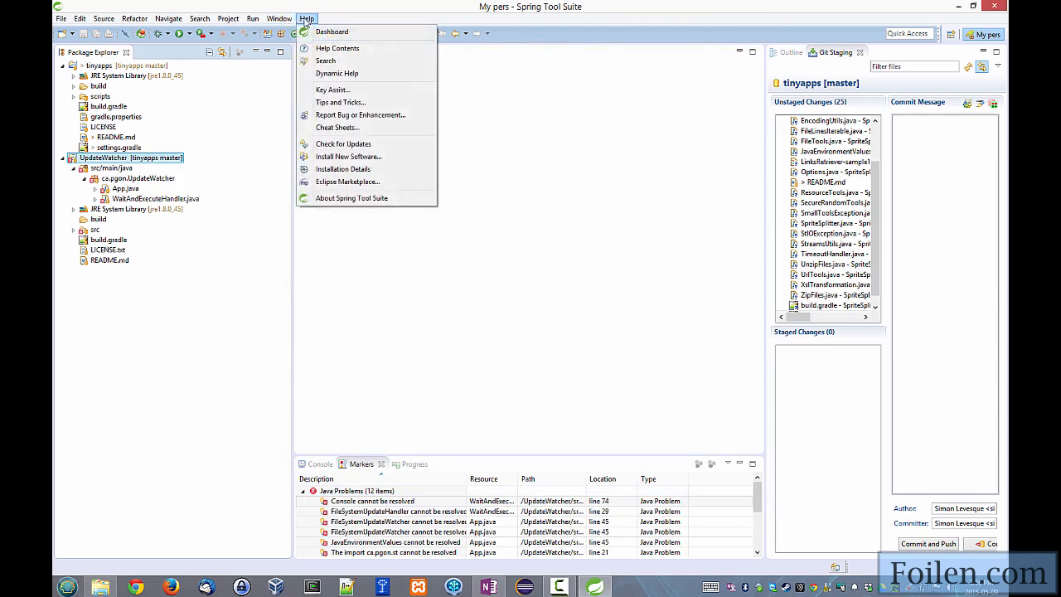
click(348, 156)
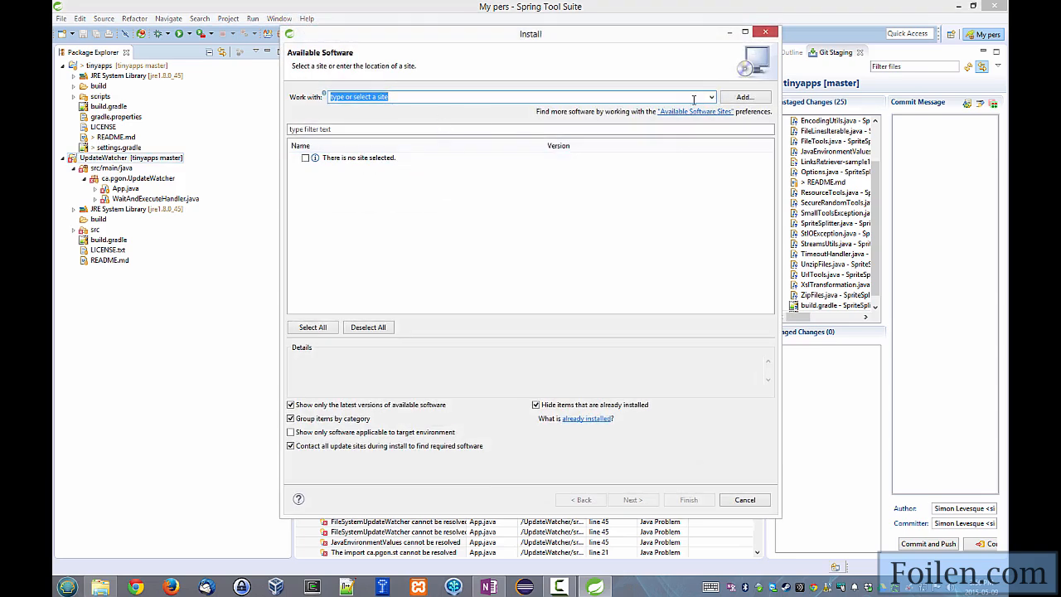
click(609, 129)
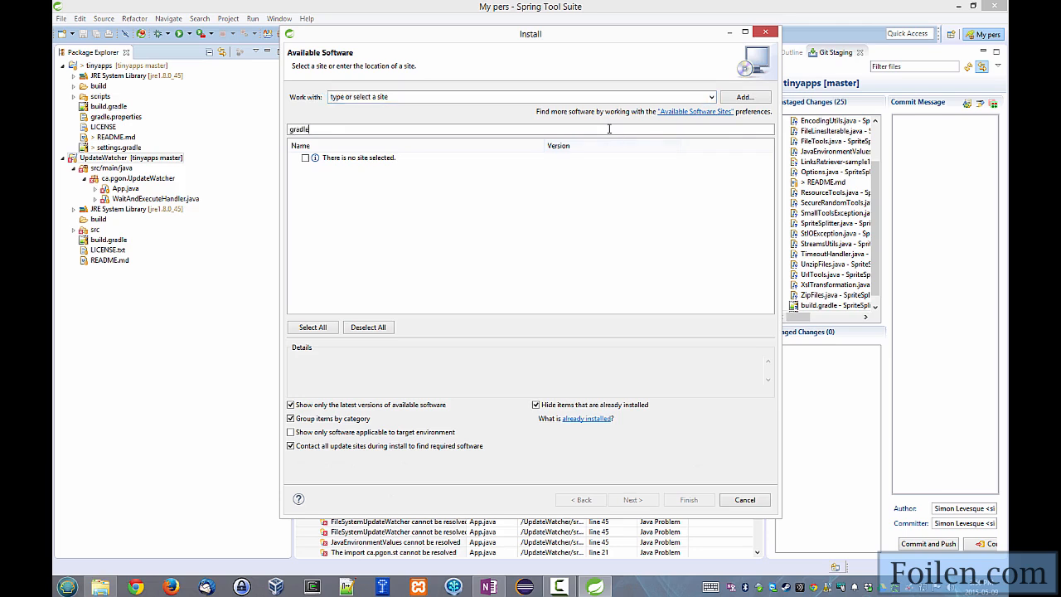
click(711, 98)
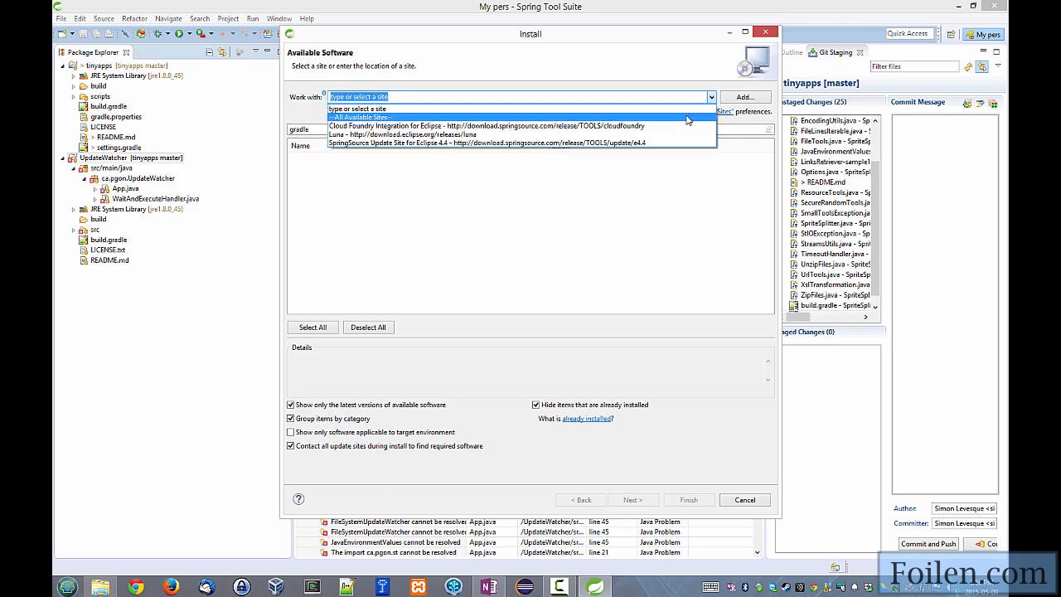
click(682, 117)
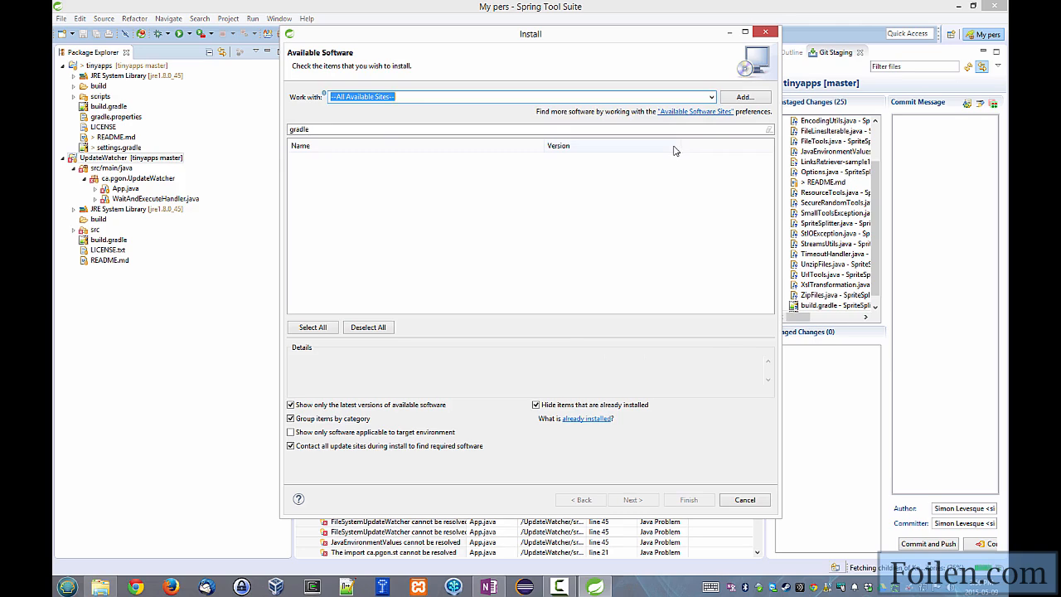
- Choose Gradle IDE under Core / Eclipse Integration for Gradle for installation and view its install details
click(295, 158)
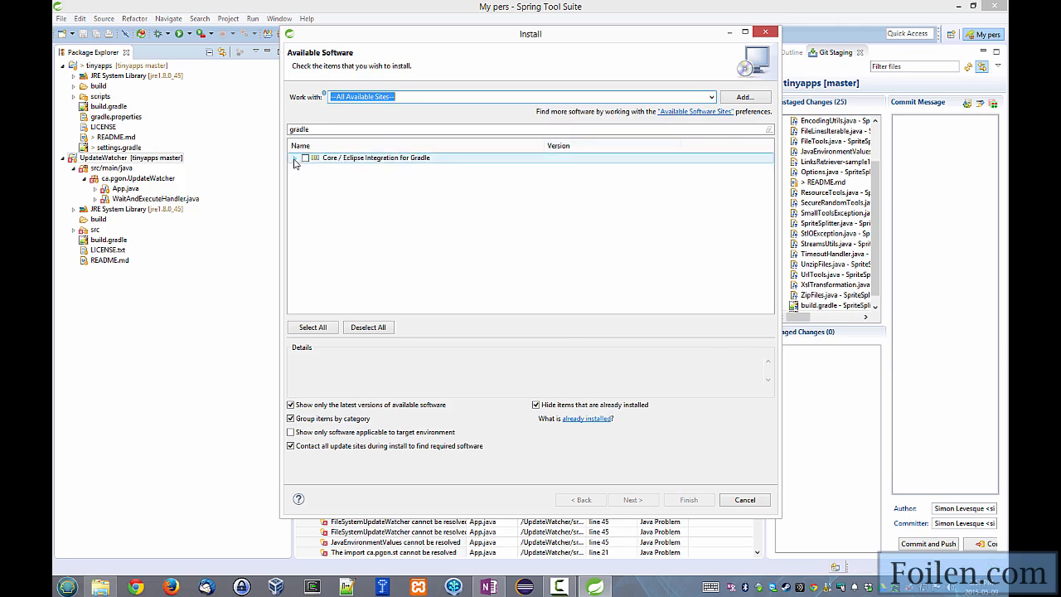
click(315, 168)
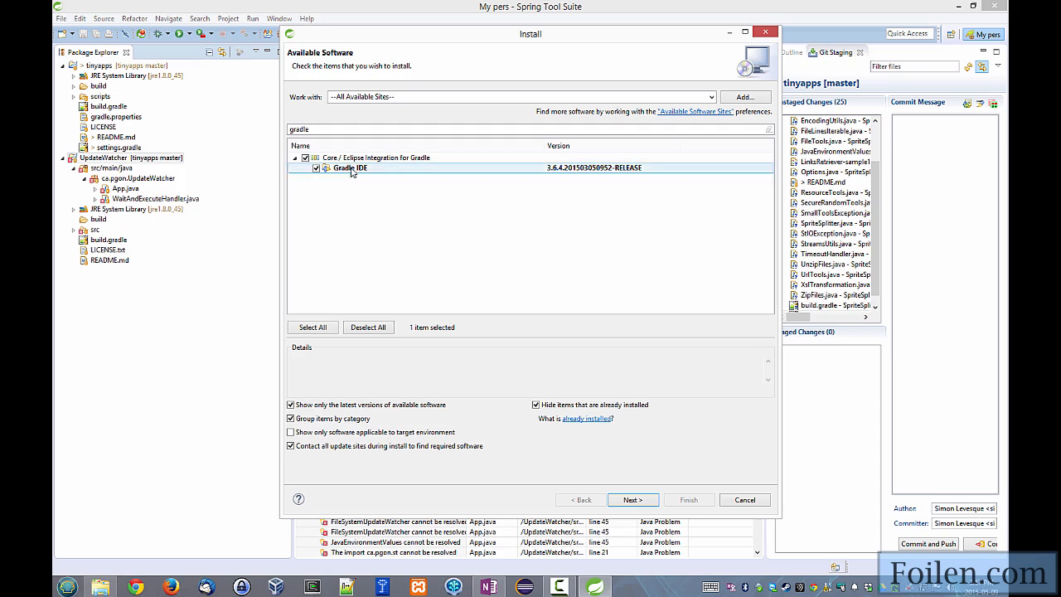
click(637, 500)
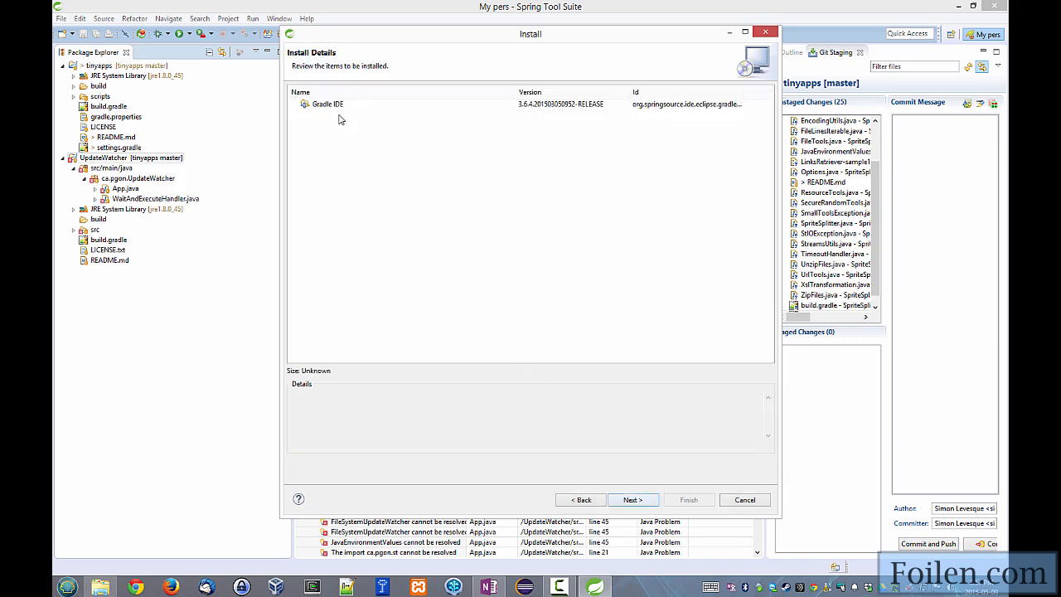
click(338, 108)
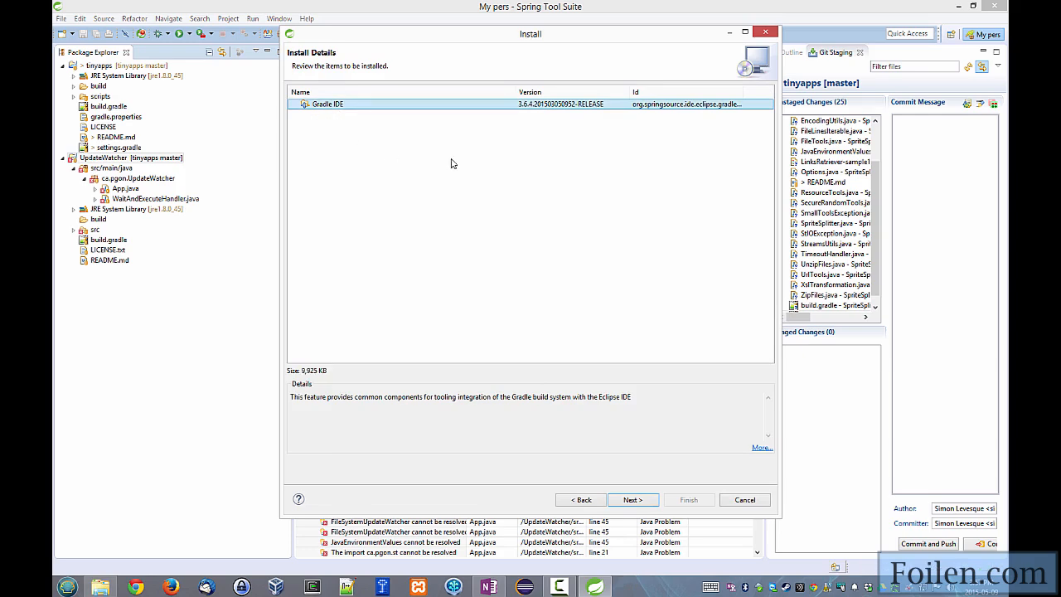
- Install Gradle IDE by accepting its license agreement, and restart Spring Tool Suite to apply the changes
click(631, 501)
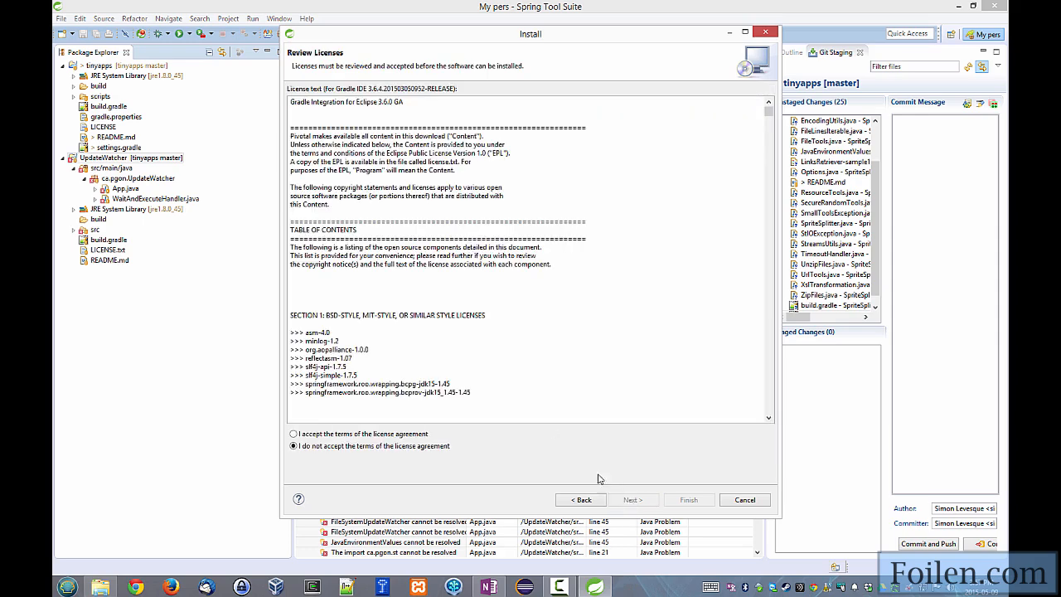
click(493, 324)
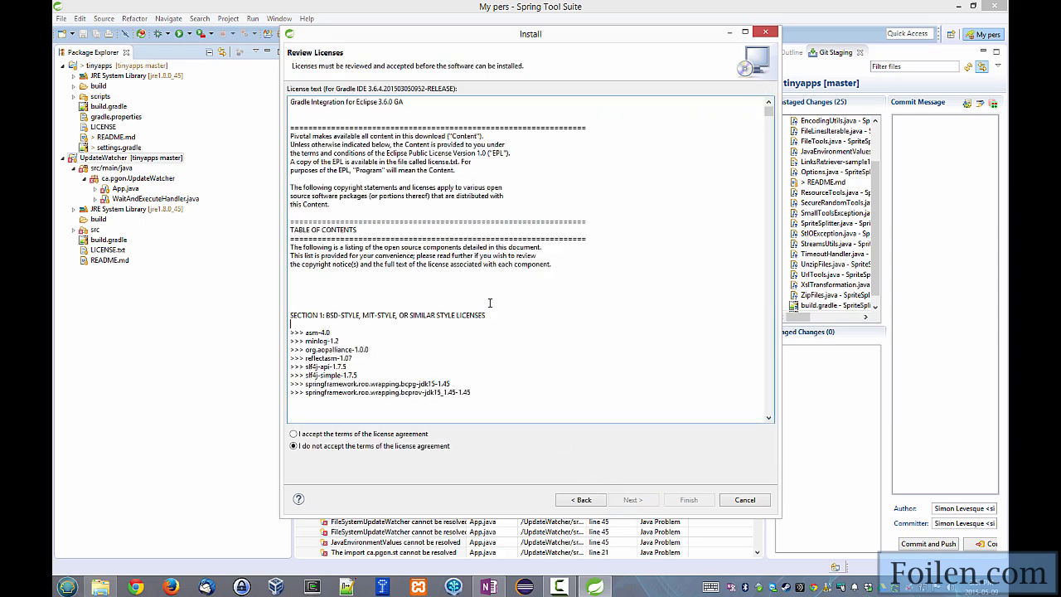
drag(768, 109, 764, 439)
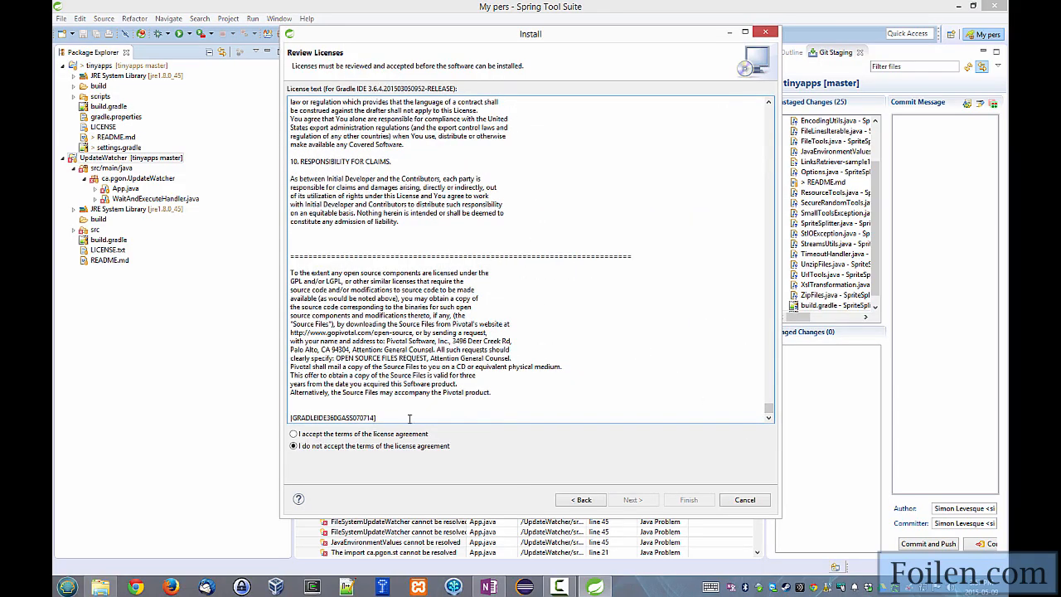
click(340, 435)
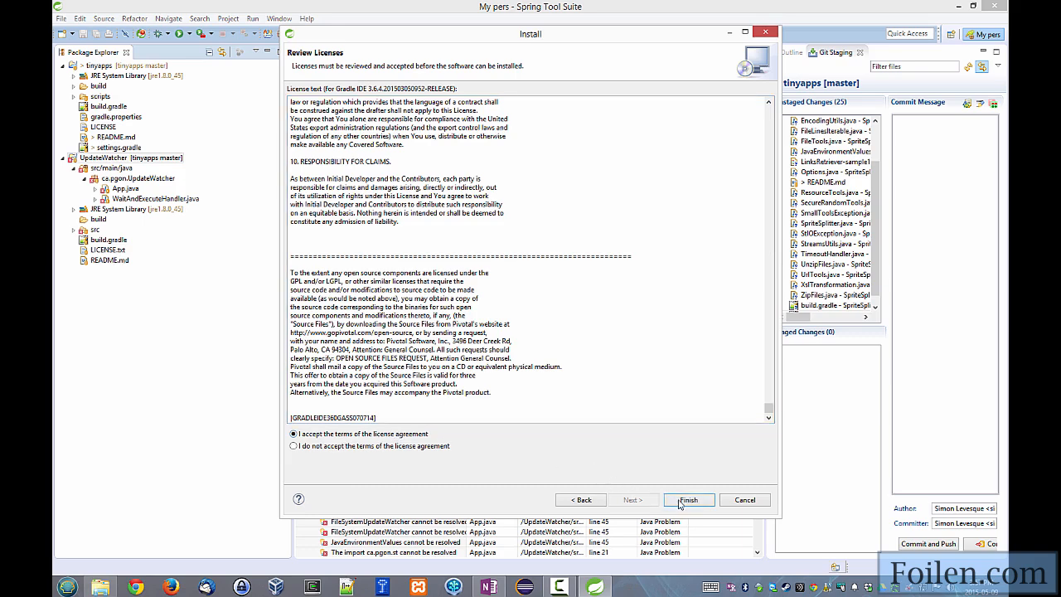
click(687, 500)
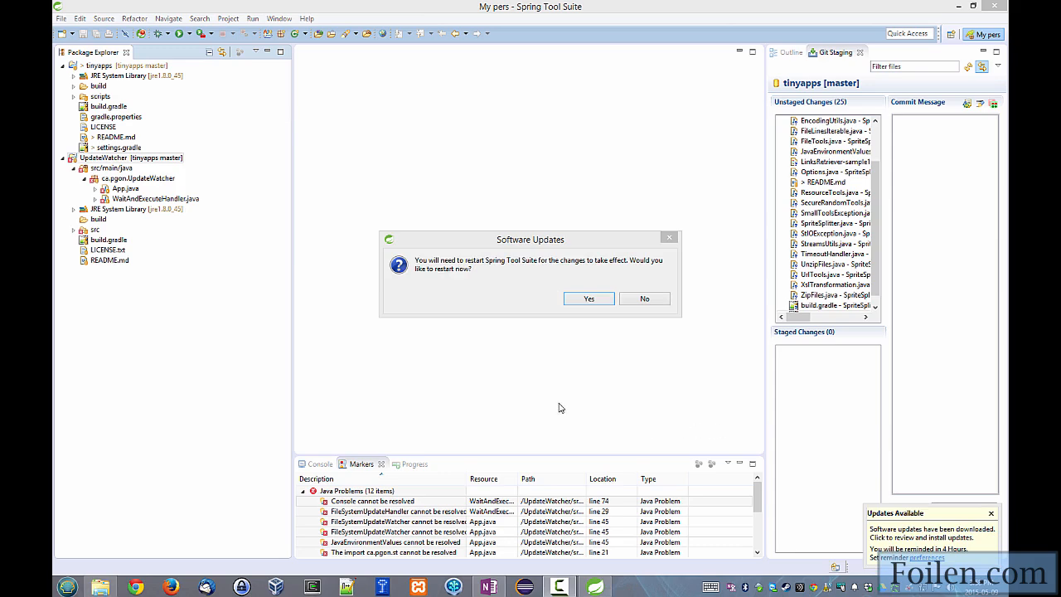
click(524, 281)
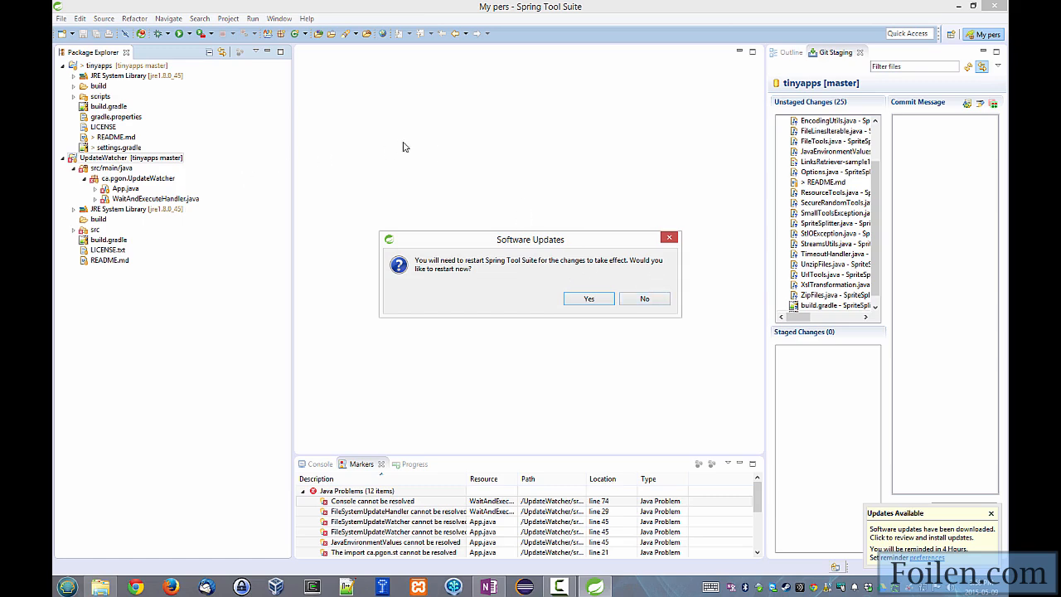
click(586, 302)
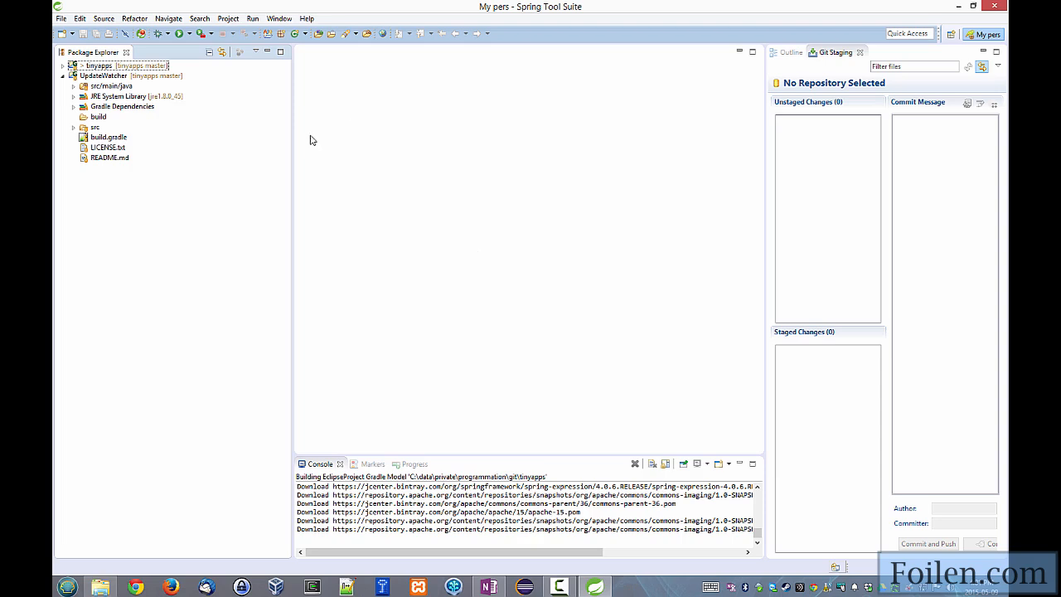
- Search all available sites for eclemma in the new software installer, and clear the filter text
click(307, 19)
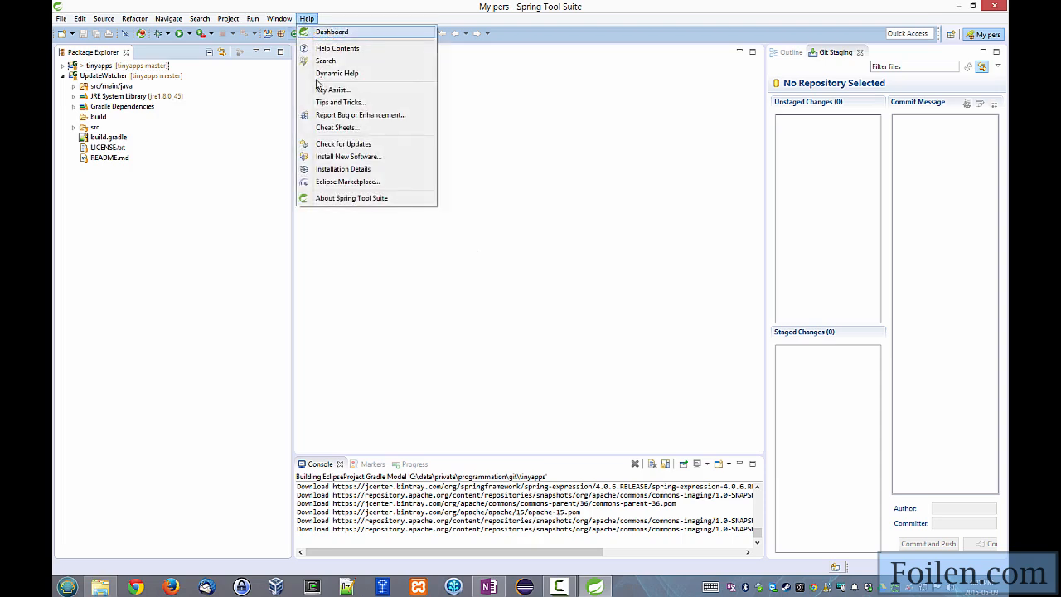
click(340, 157)
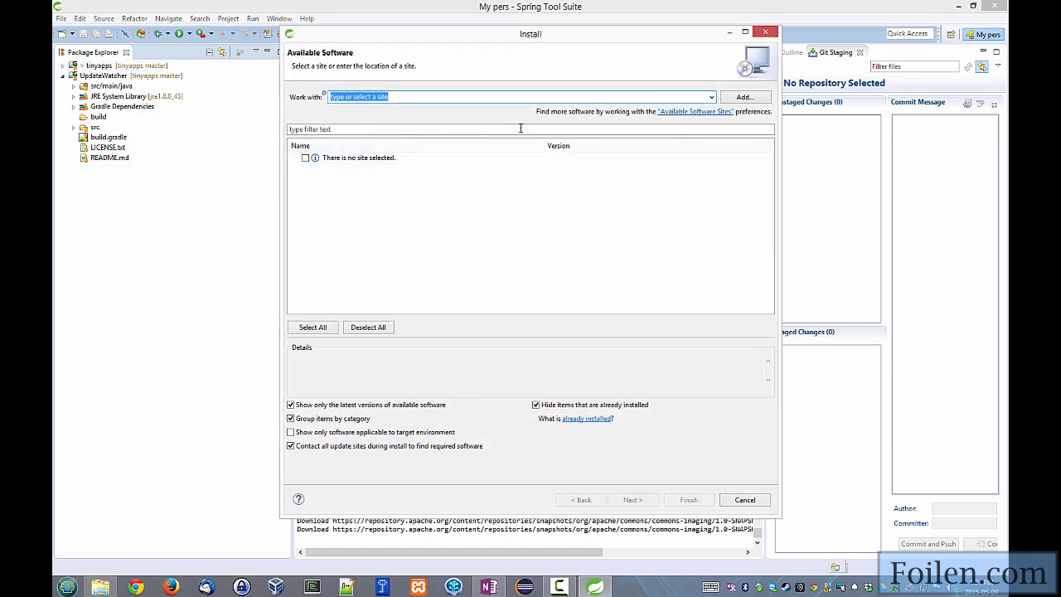
click(520, 128)
text(ecl)
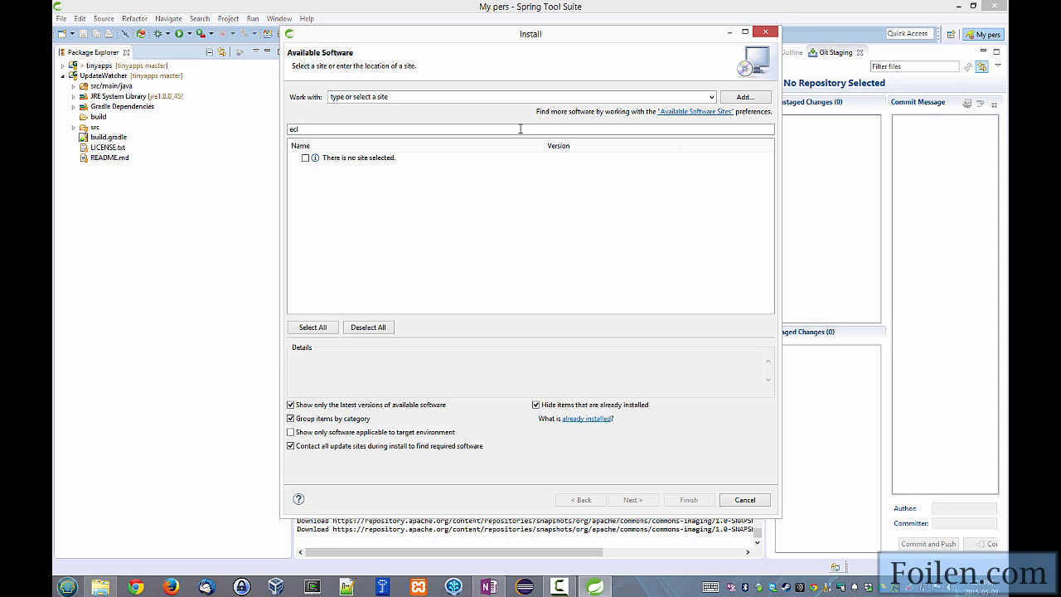
text(emma)
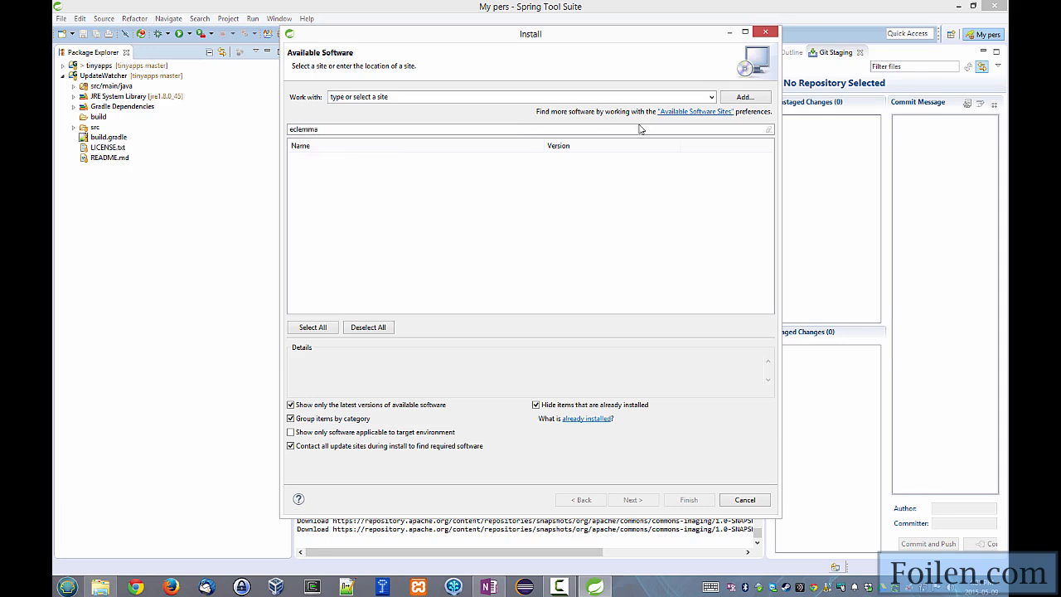
click(711, 97)
click(701, 106)
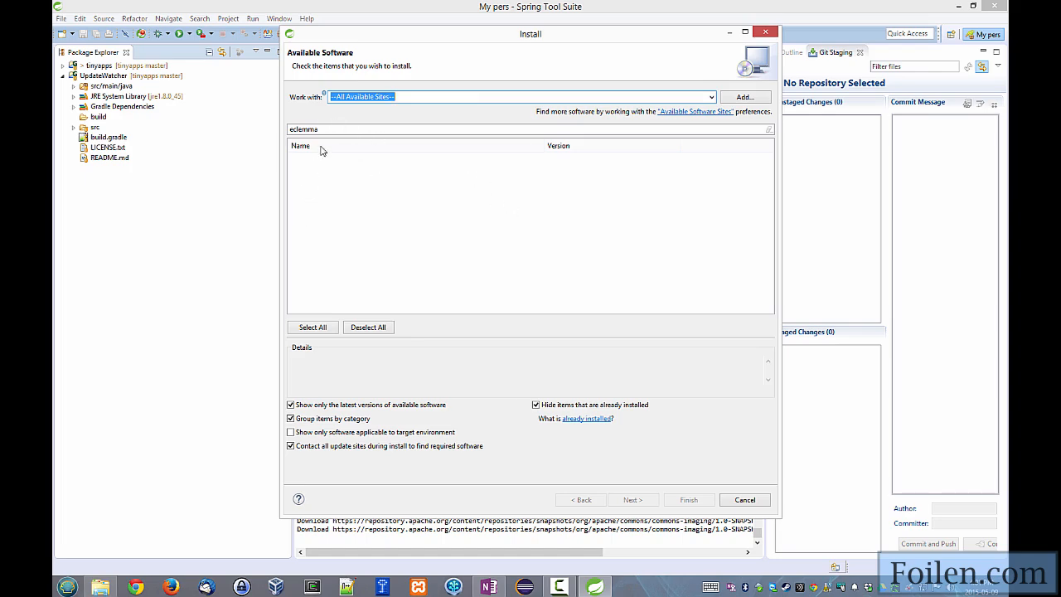
double_click(325, 129)
key(BackSpace)
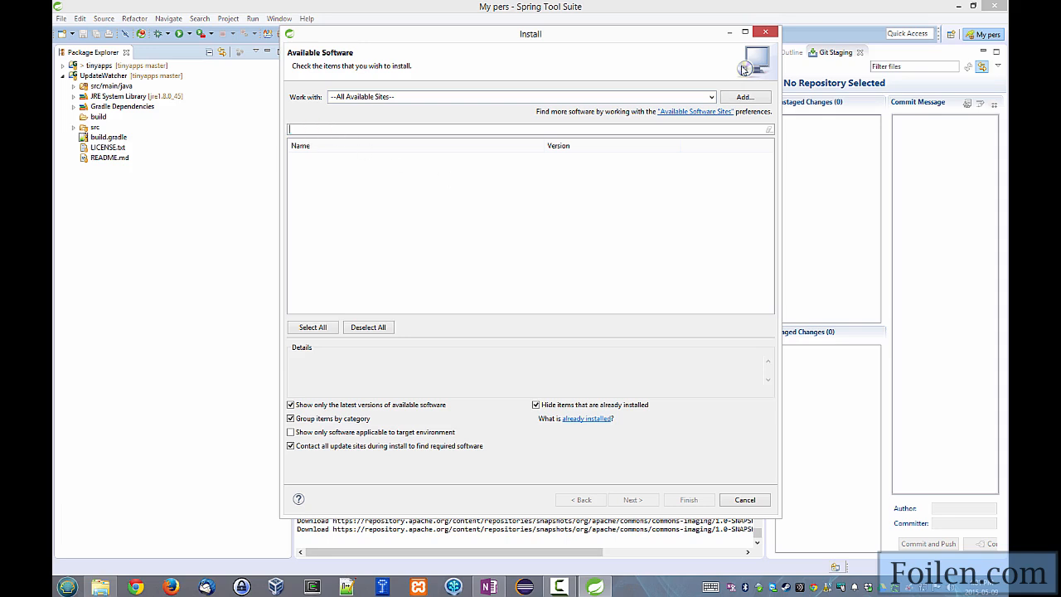
- Look through the list of update sites offered in the new software installer, and close the installer
click(711, 97)
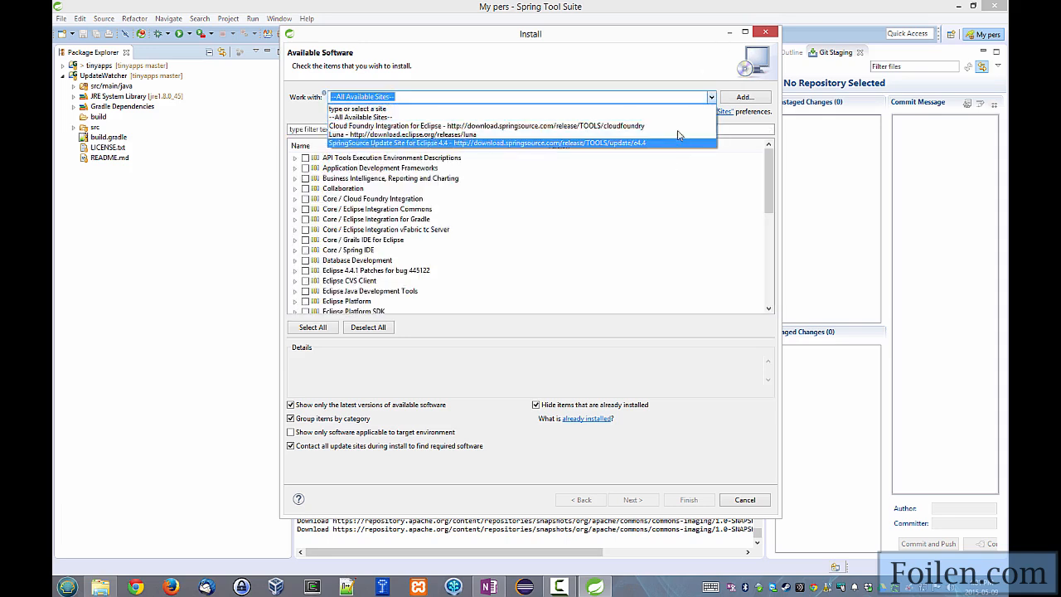
click(698, 69)
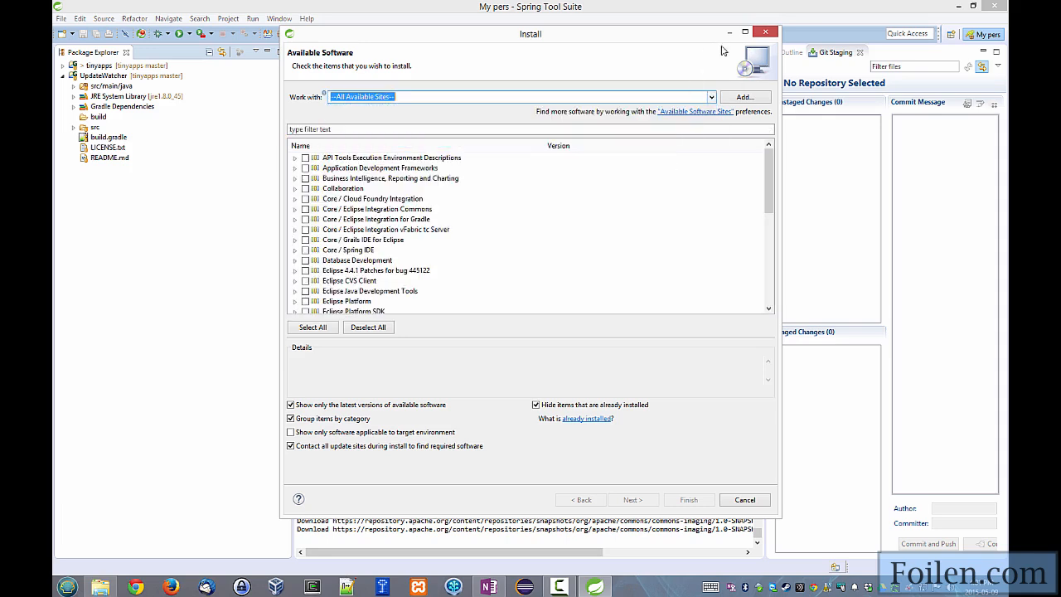
click(765, 33)
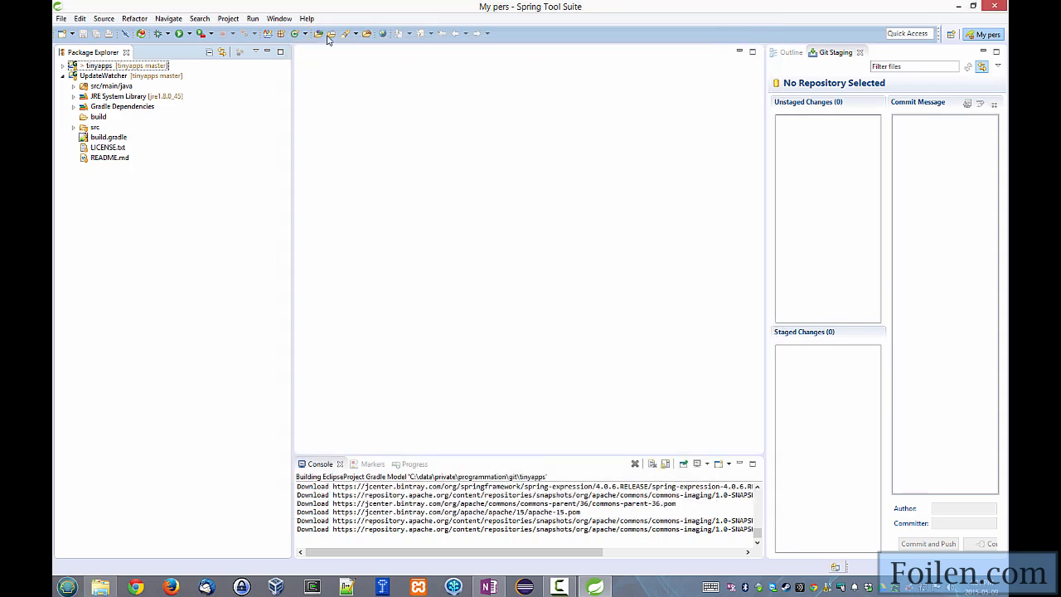
- Open the Eclipse Marketplace and search it for eclemma
click(307, 18)
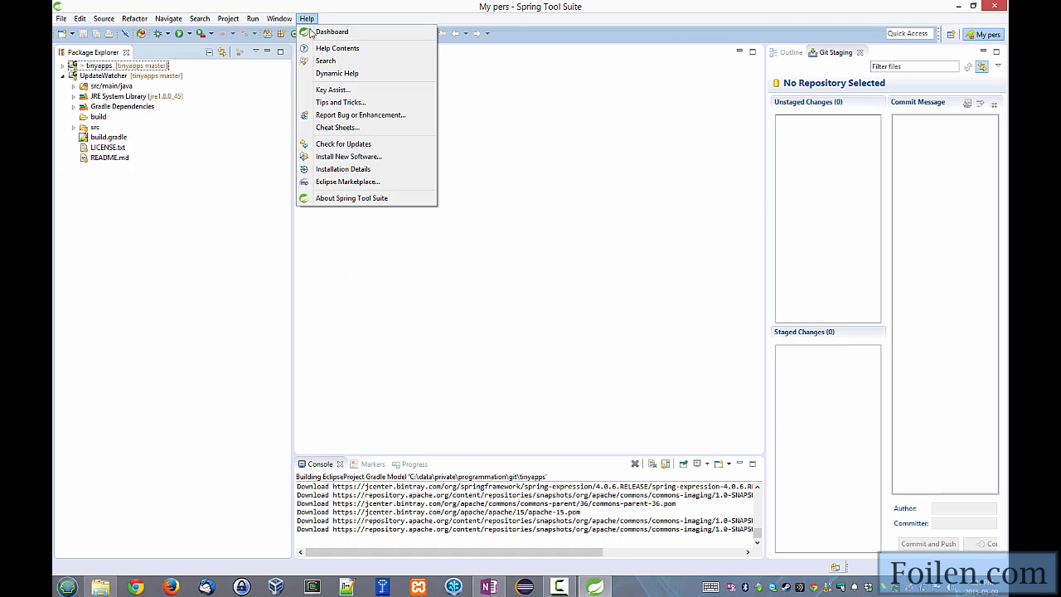
click(386, 184)
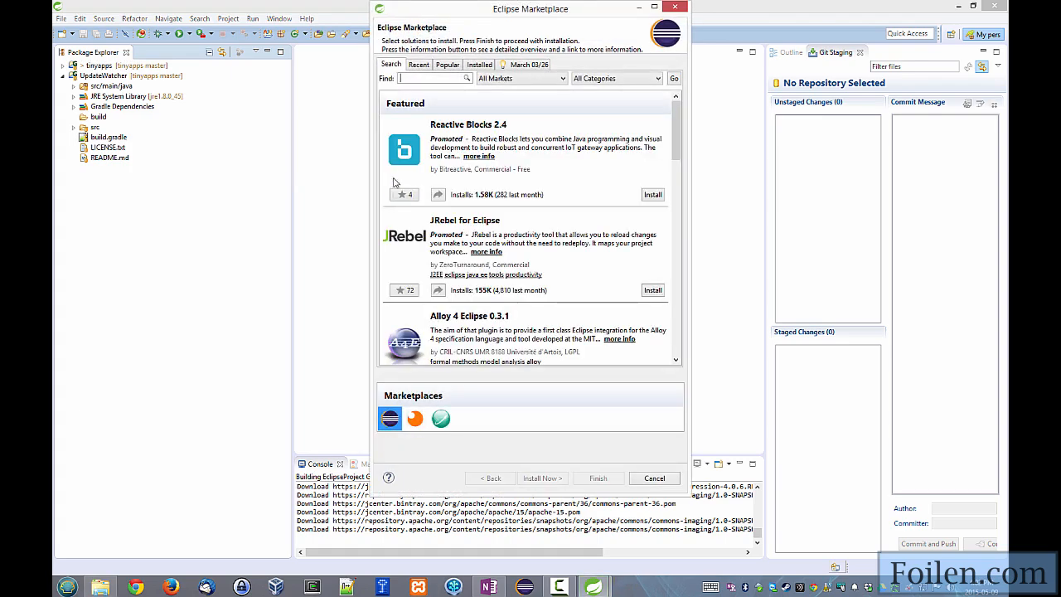
drag(675, 146, 675, 107)
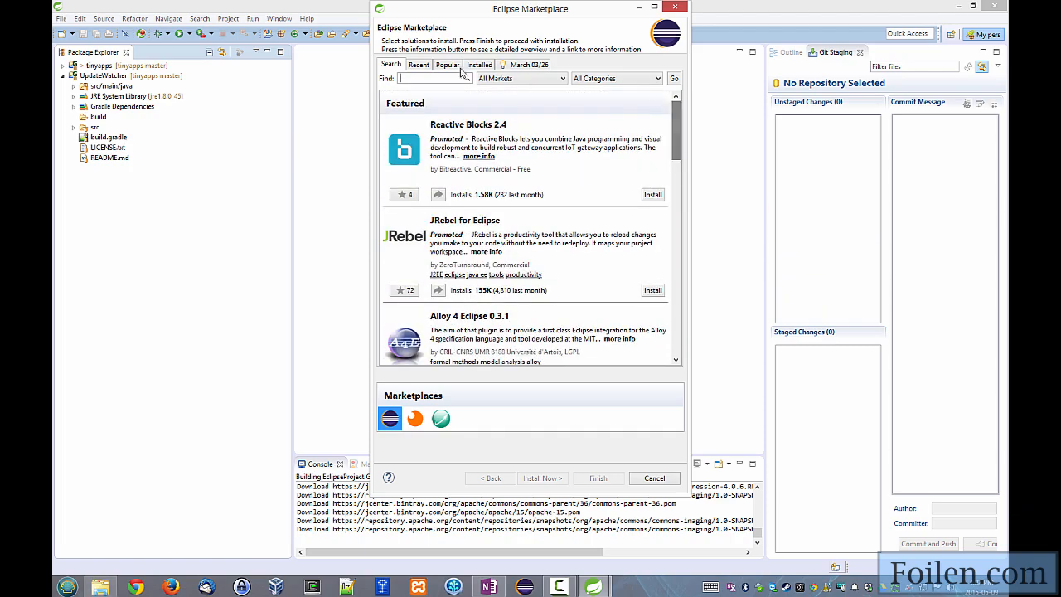
click(430, 77)
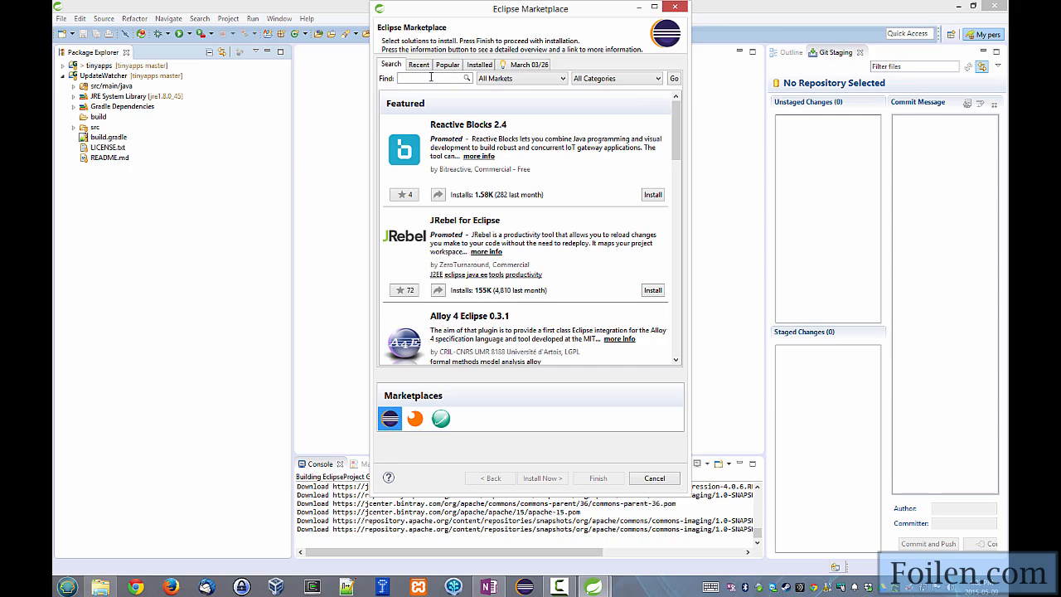
text(eclemma)
key(Return)
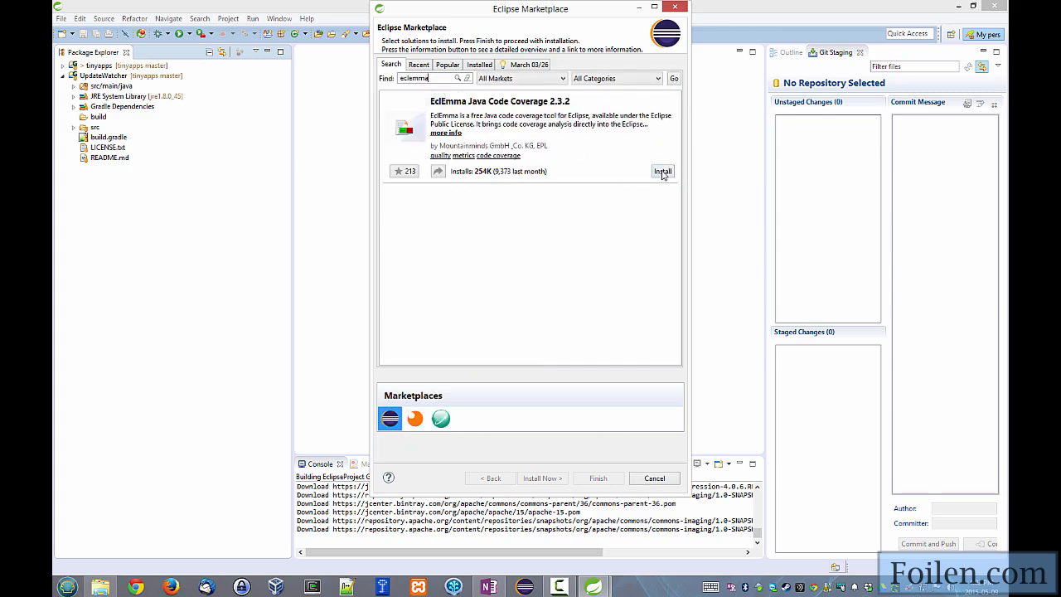
- Install EclEmma Java Code Coverage 2.3.2 from the Marketplace with its selected feature, accepting the license agreement
click(663, 172)
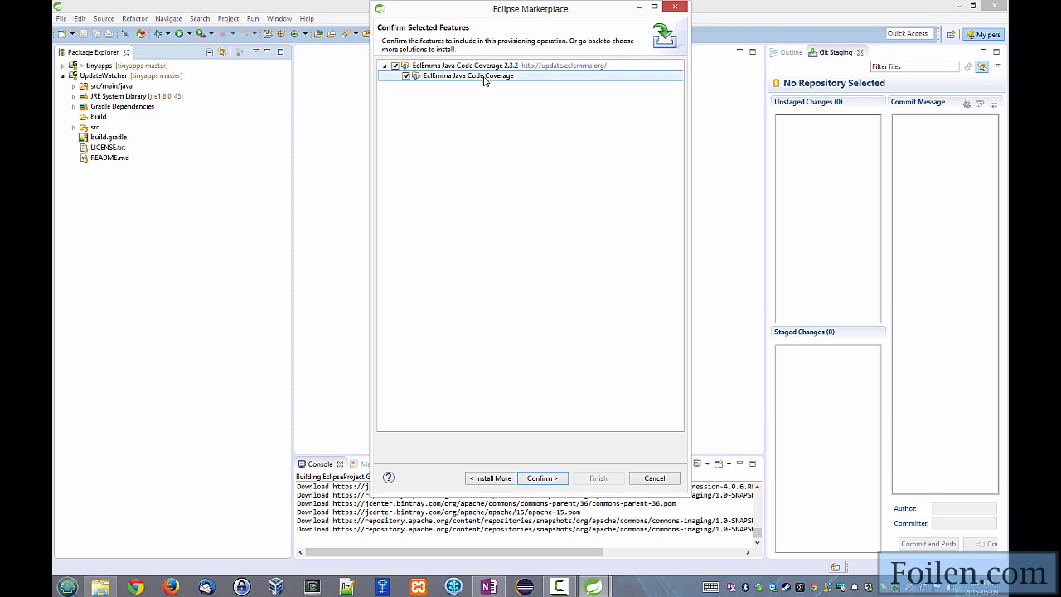
click(542, 478)
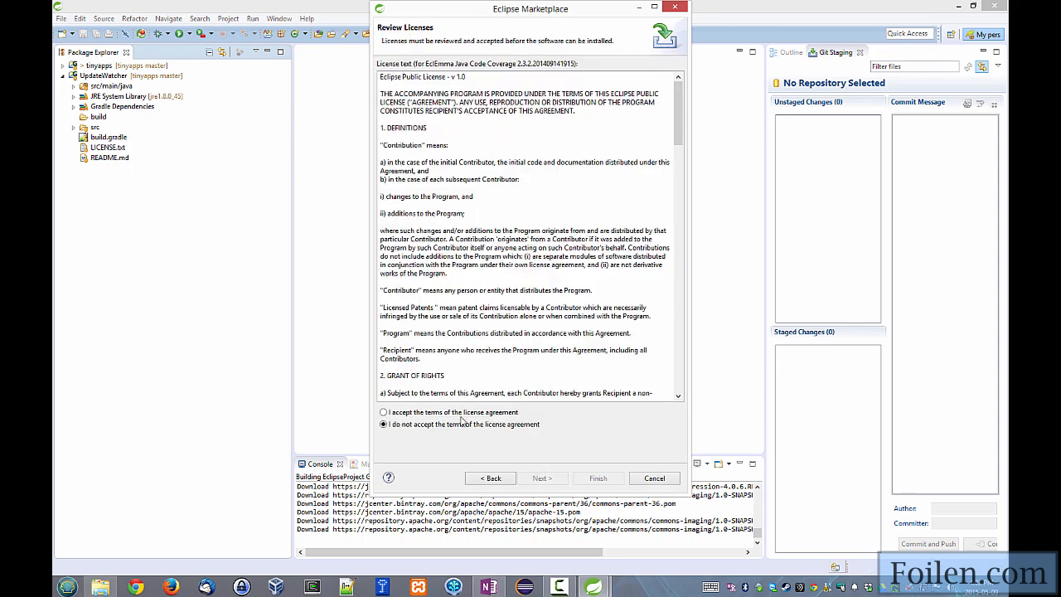
click(462, 413)
click(594, 479)
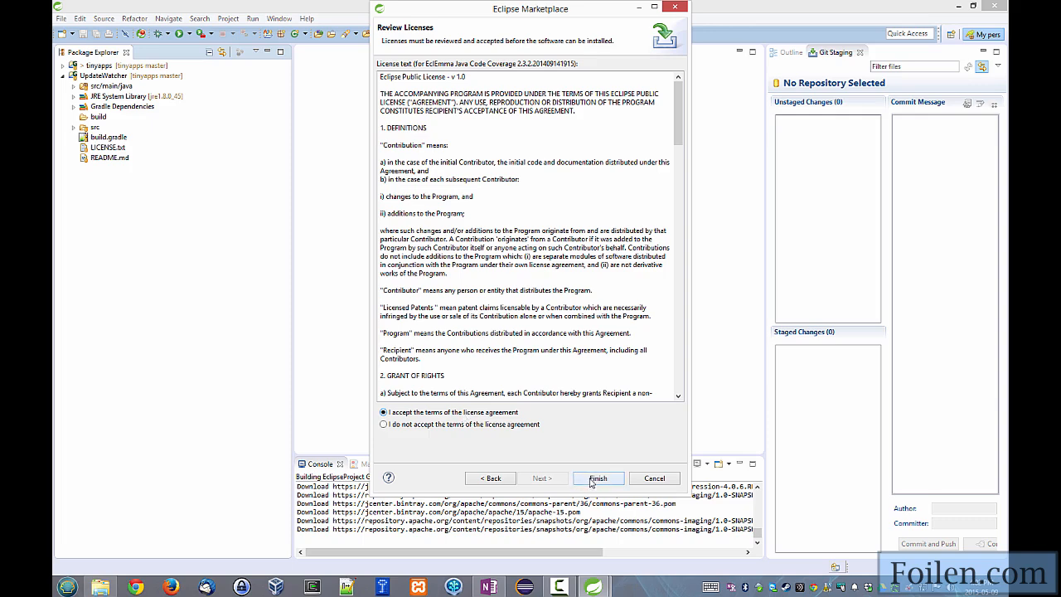